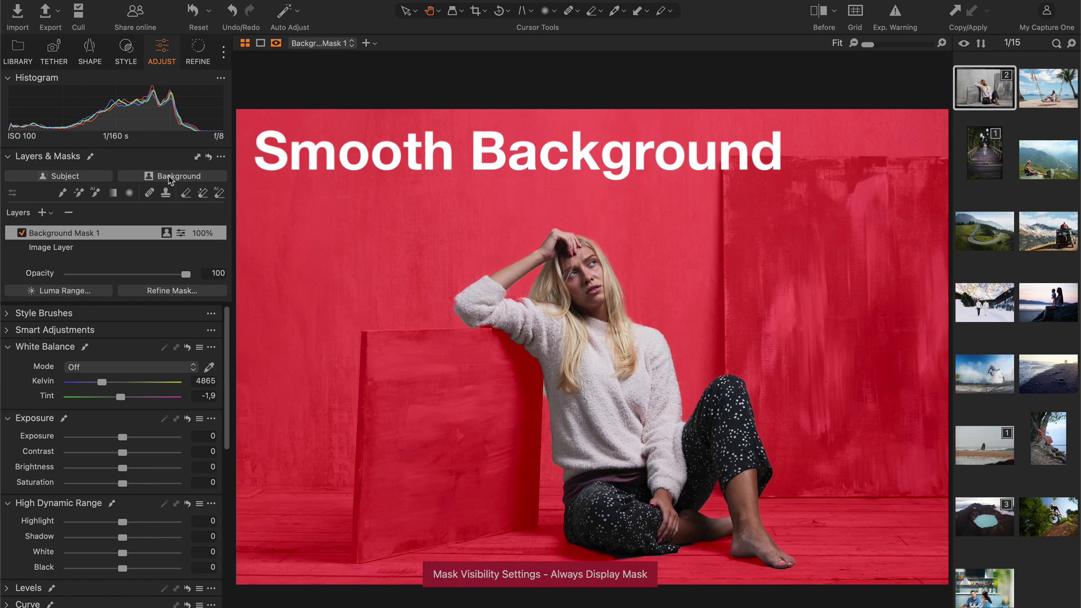
Lower Clarity on the portrait's background mask to soften the boards
{"action": "key", "text": "m"}
{"action": "scroll", "coordinate": [120, 397], "scroll_direction": "down", "scroll_amount": 10}
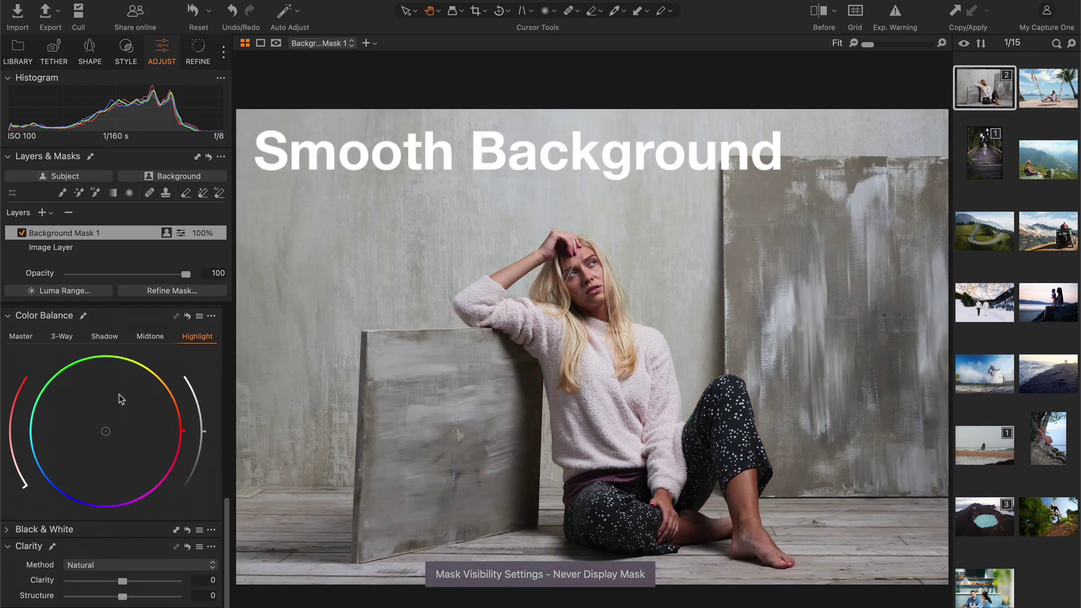
{"action": "left_click", "coordinate": [456, 356]}
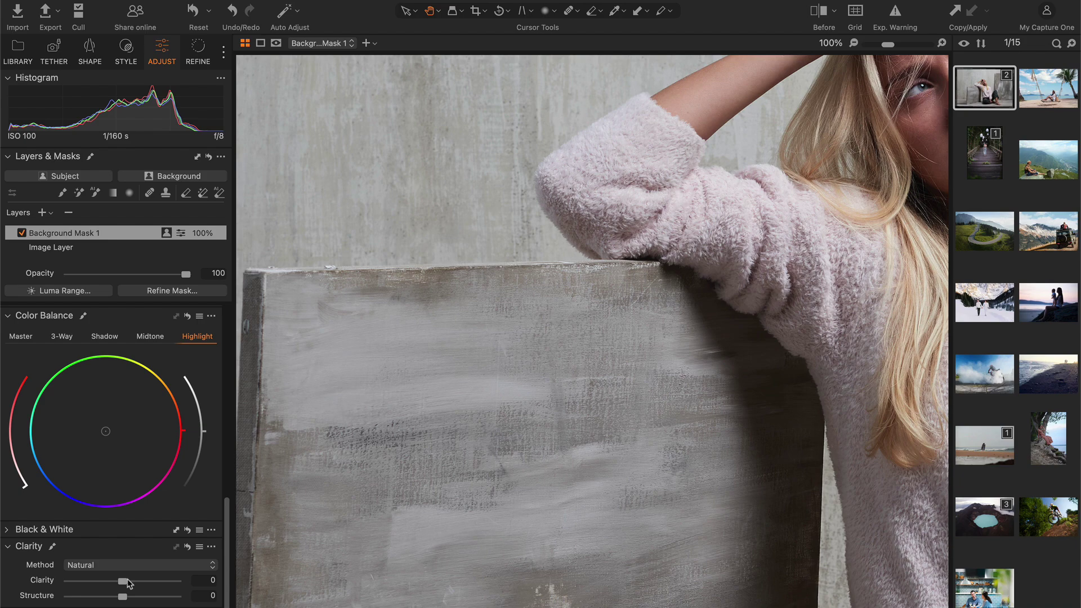
{"action": "left_click_drag", "start_coordinate": [126, 583], "coordinate": [113, 582]}
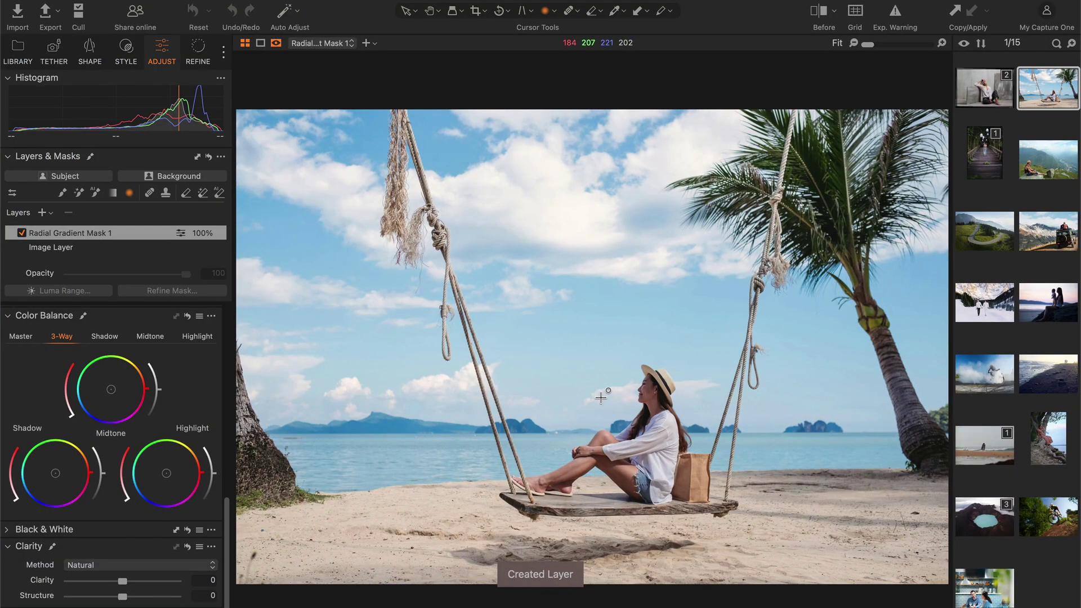
Draw a radial gradient mask centred on the woman and tighten its inner ring
{"action": "left_click_drag", "start_coordinate": [617, 410], "coordinate": [342, 160]}
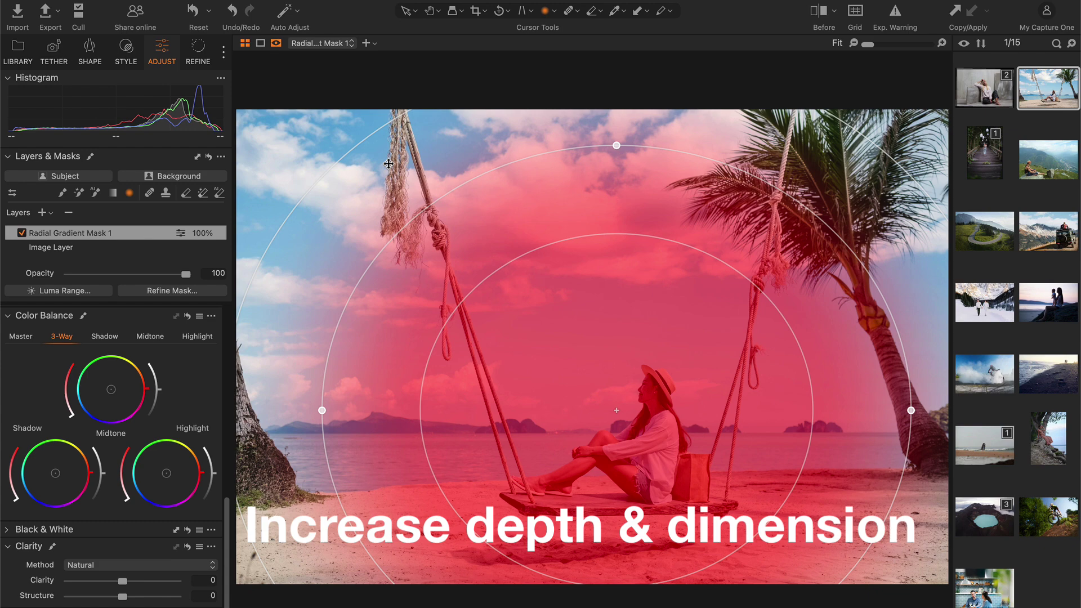
{"action": "key", "text": "m"}
{"action": "left_click_drag", "start_coordinate": [473, 285], "coordinate": [596, 406]}
Tone the mask with 3-way colour balance: warm midtones, blue shadows, tinted highlights
{"action": "left_click_drag", "start_coordinate": [111, 389], "coordinate": [127, 387]}
{"action": "left_click_drag", "start_coordinate": [55, 473], "coordinate": [42, 480]}
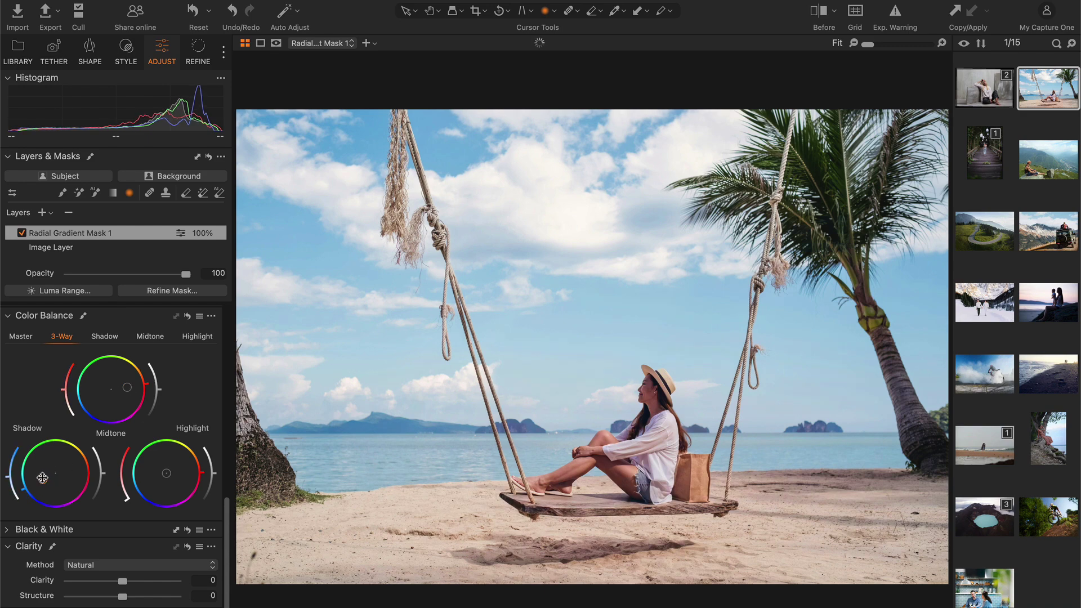
{"action": "left_click_drag", "start_coordinate": [167, 473], "coordinate": [163, 473]}
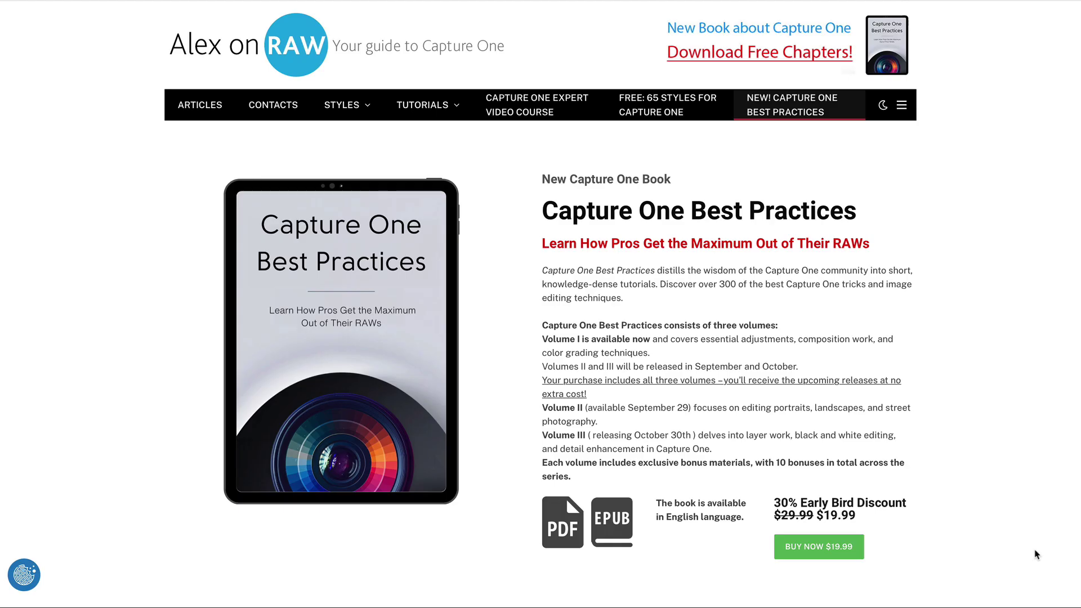
Start checkout for the Capture One Best Practices book at $19.99
{"action": "left_click", "coordinate": [843, 554]}
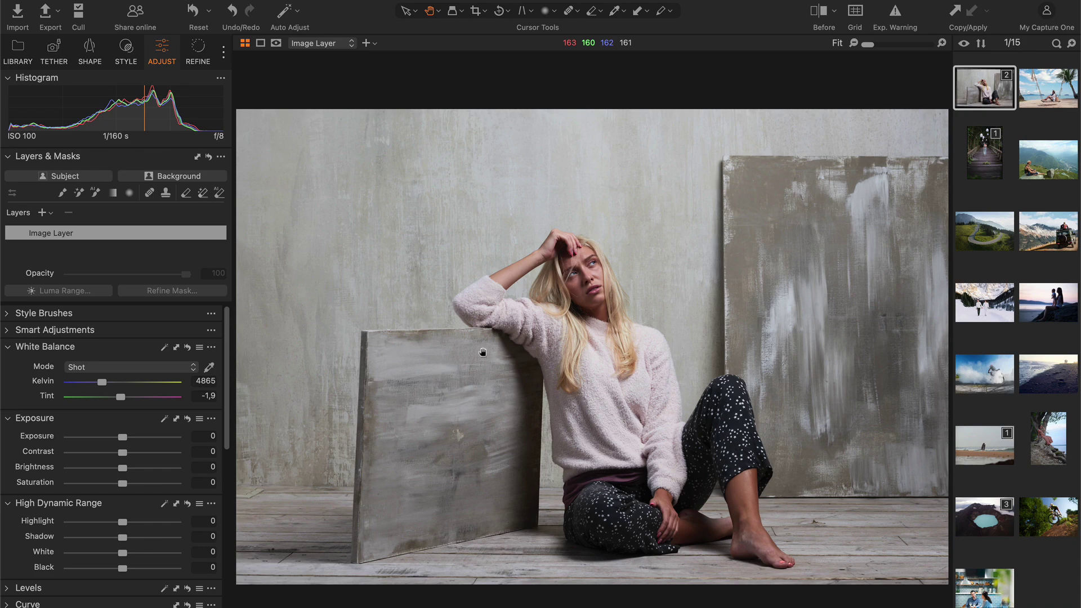
Inspect the painted backdrop at 100%, then auto-create a Background mask behind the woman
{"action": "left_click", "coordinate": [482, 352]}
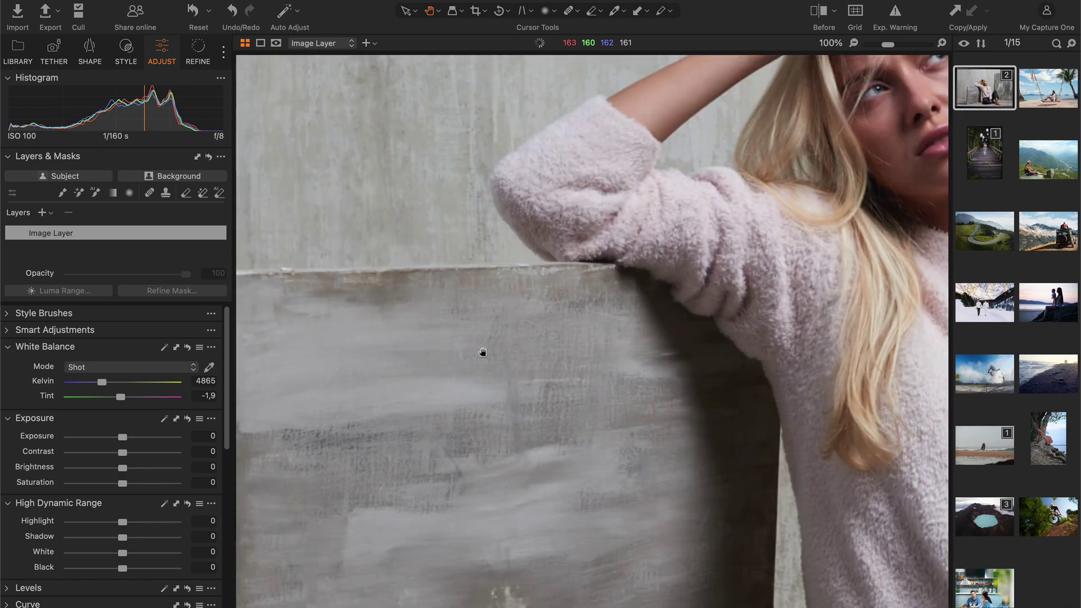
{"action": "left_click_drag", "start_coordinate": [501, 393], "coordinate": [511, 237]}
{"action": "left_click", "coordinate": [511, 237]}
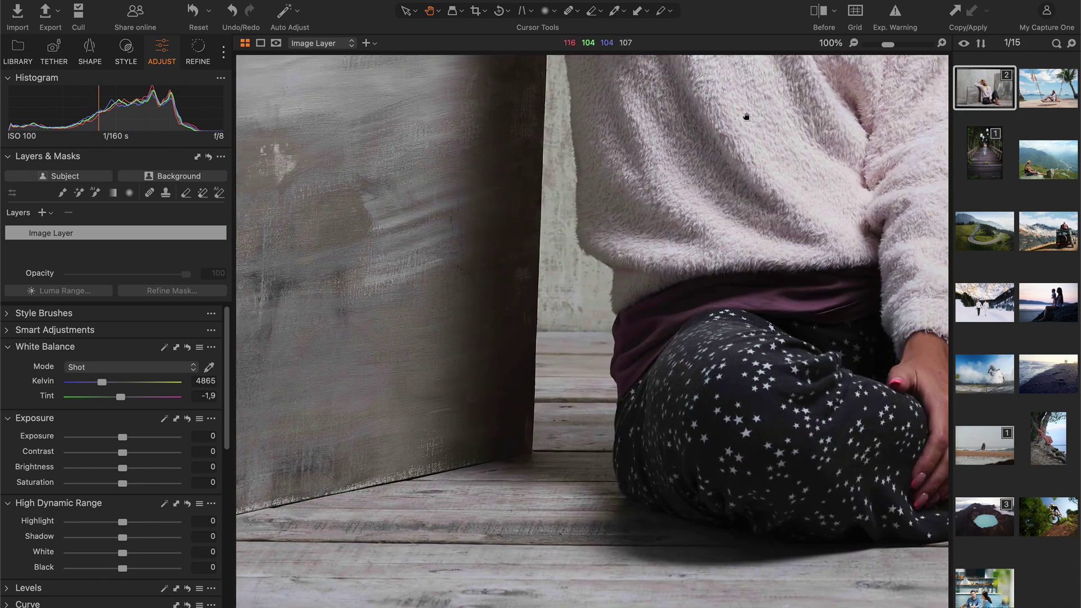
{"action": "left_click", "coordinate": [381, 224]}
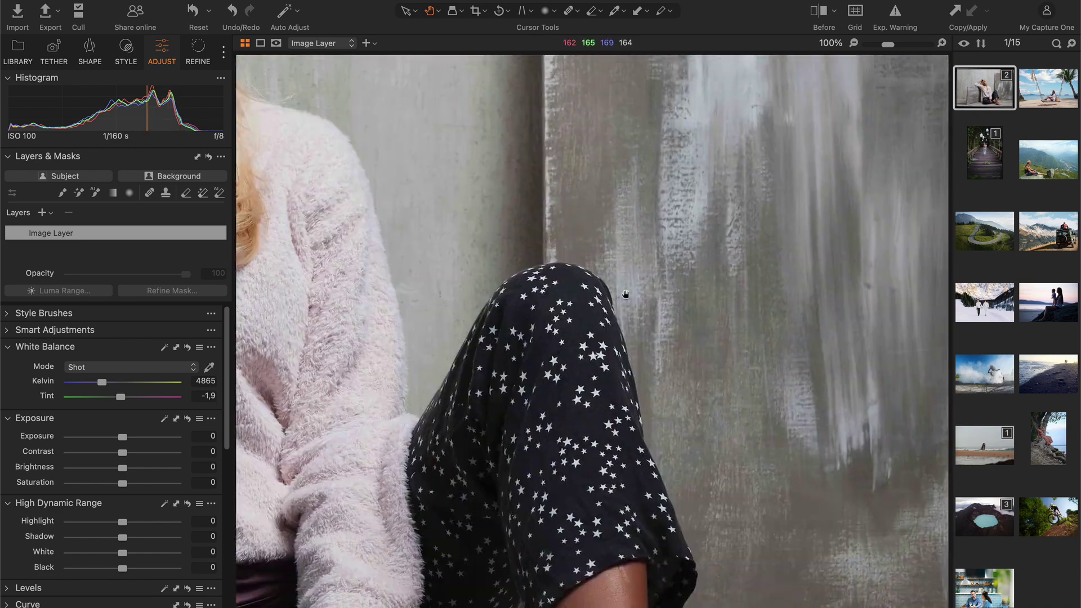
{"action": "left_click_drag", "start_coordinate": [625, 294], "coordinate": [347, 501]}
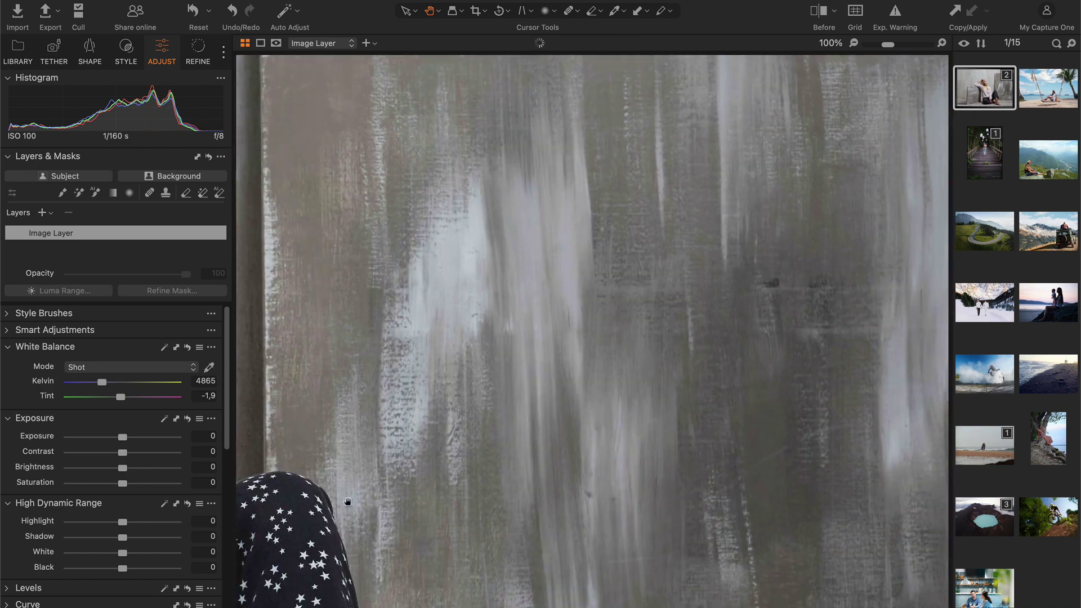
{"action": "left_click", "coordinate": [347, 501]}
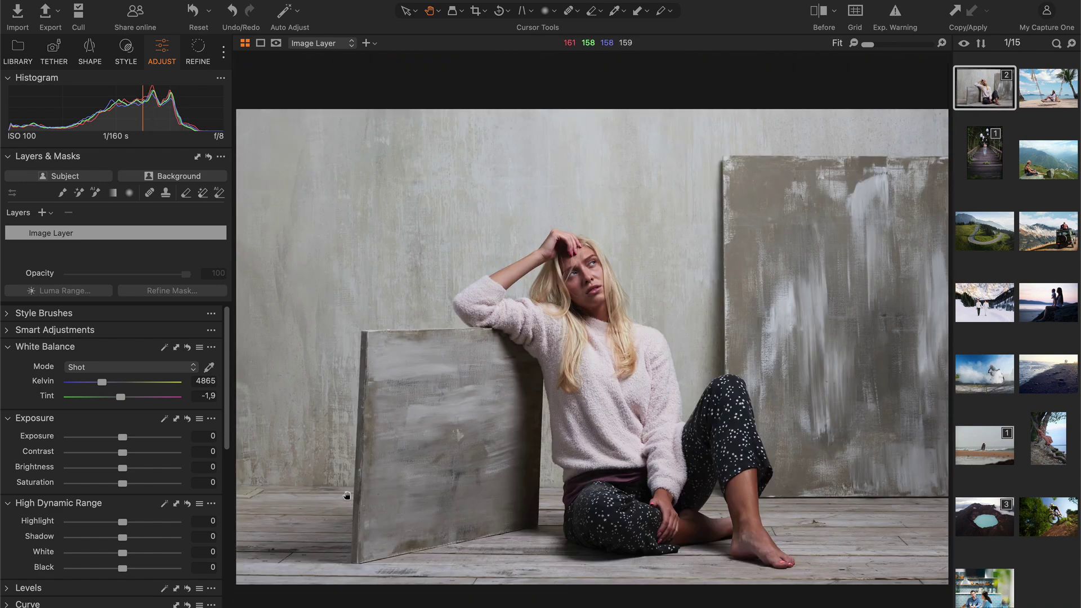
{"action": "left_click", "coordinate": [170, 177]}
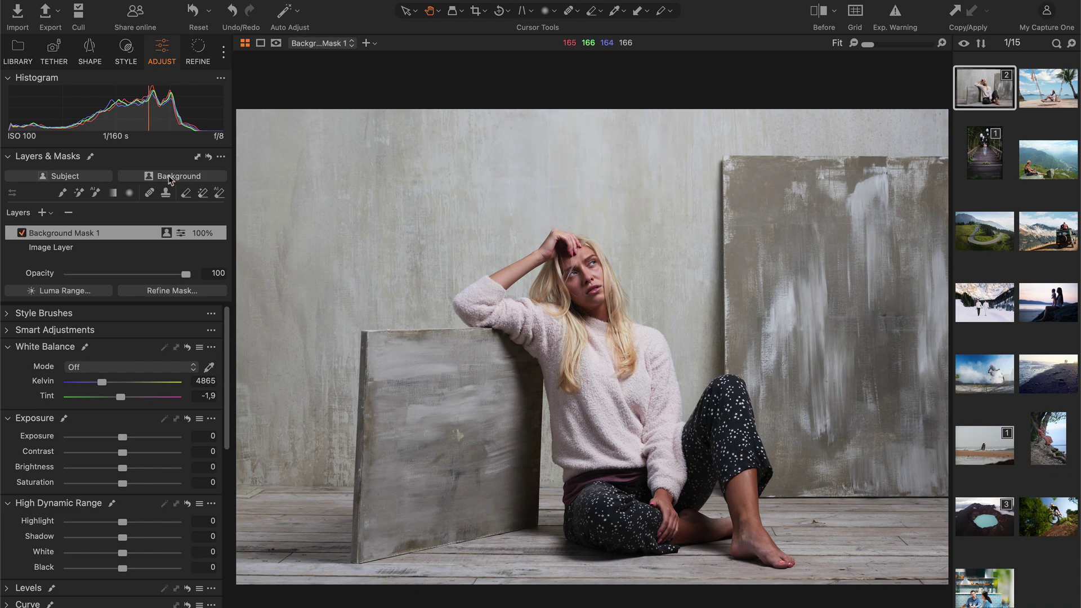
Set Clarity to -35 on Background Mask 1 to smooth the wall and boards
{"action": "key", "text": "m"}
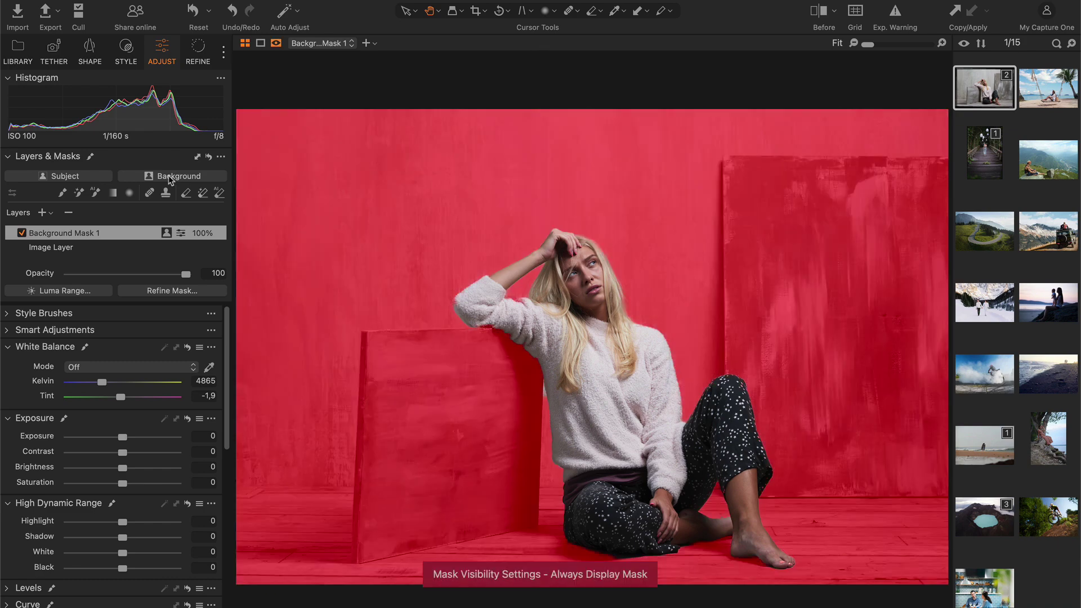
{"action": "key", "text": "m"}
{"action": "scroll", "coordinate": [122, 443], "scroll_direction": "down", "scroll_amount": 10}
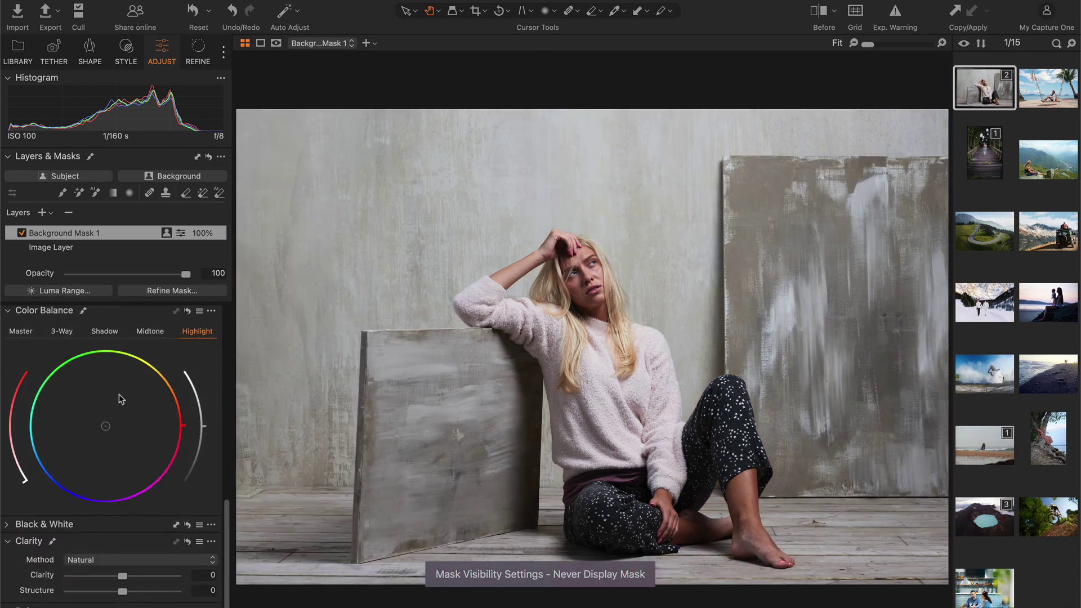
{"action": "left_click", "coordinate": [468, 357]}
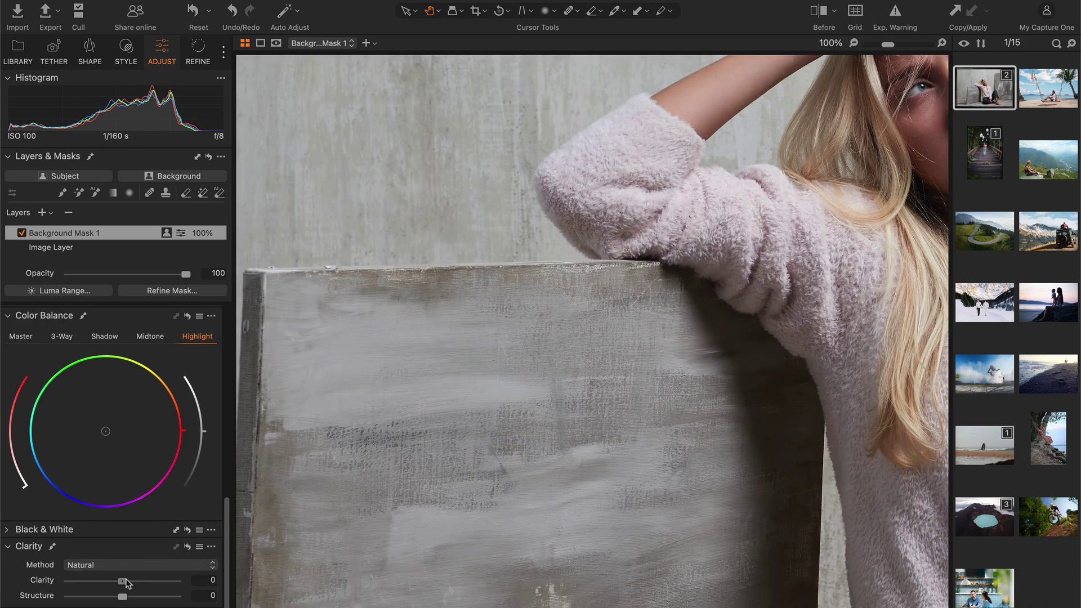
{"action": "left_click_drag", "start_coordinate": [126, 582], "coordinate": [107, 584]}
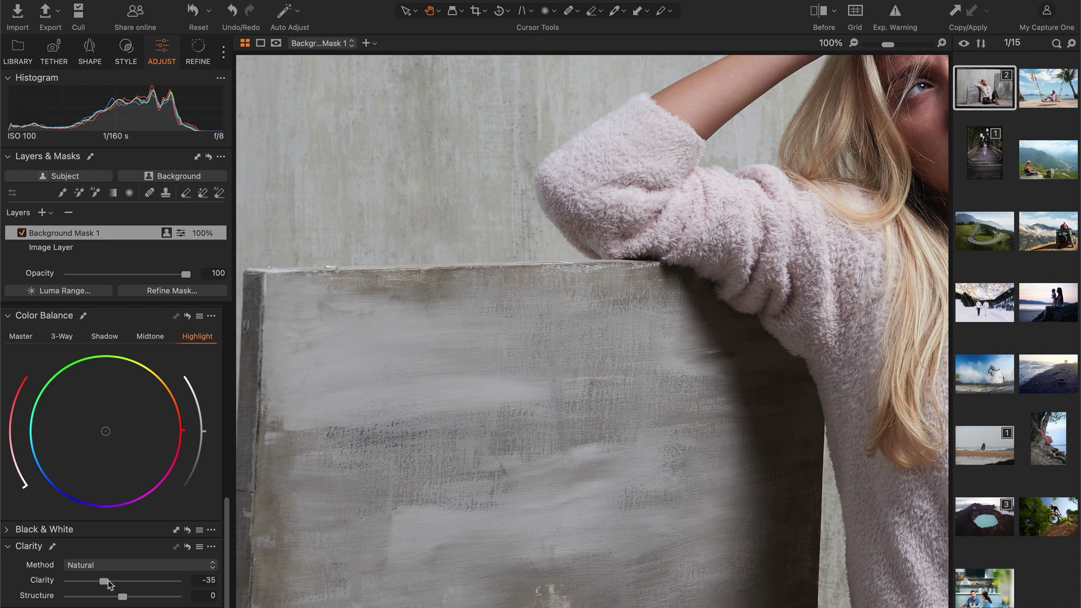
Toggle Background Mask 1 on and off to compare the softened backdrop, leaving it enabled
{"action": "left_click", "coordinate": [22, 233]}
{"action": "left_click", "coordinate": [22, 233]}
{"action": "left_click", "coordinate": [22, 233]}
{"action": "left_click", "coordinate": [22, 233]}
{"action": "left_click_drag", "start_coordinate": [846, 303], "coordinate": [268, 341]}
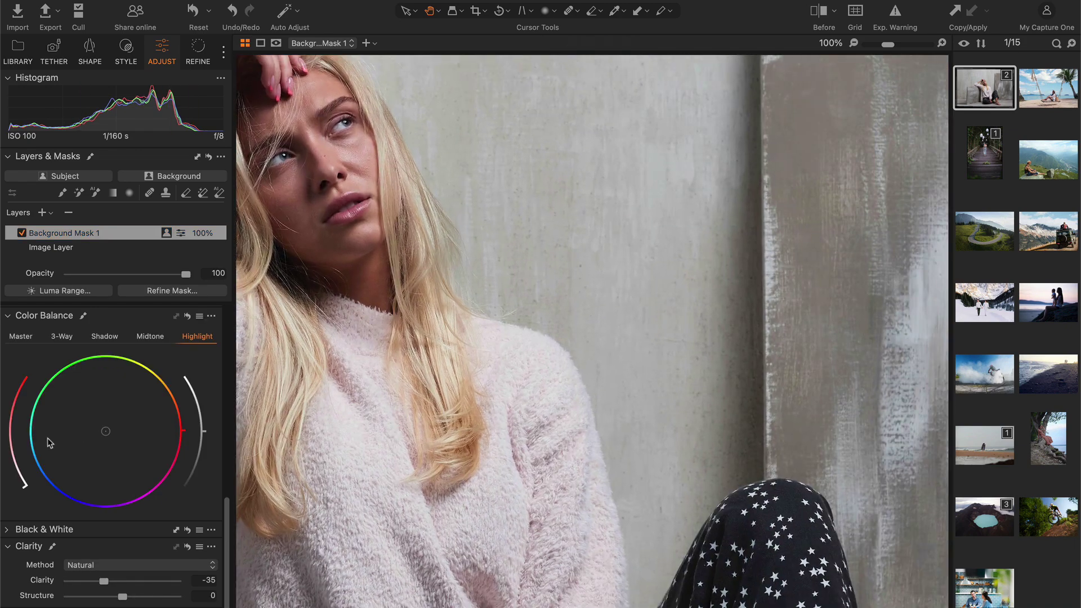
{"action": "left_click", "coordinate": [22, 233]}
{"action": "left_click", "coordinate": [22, 233]}
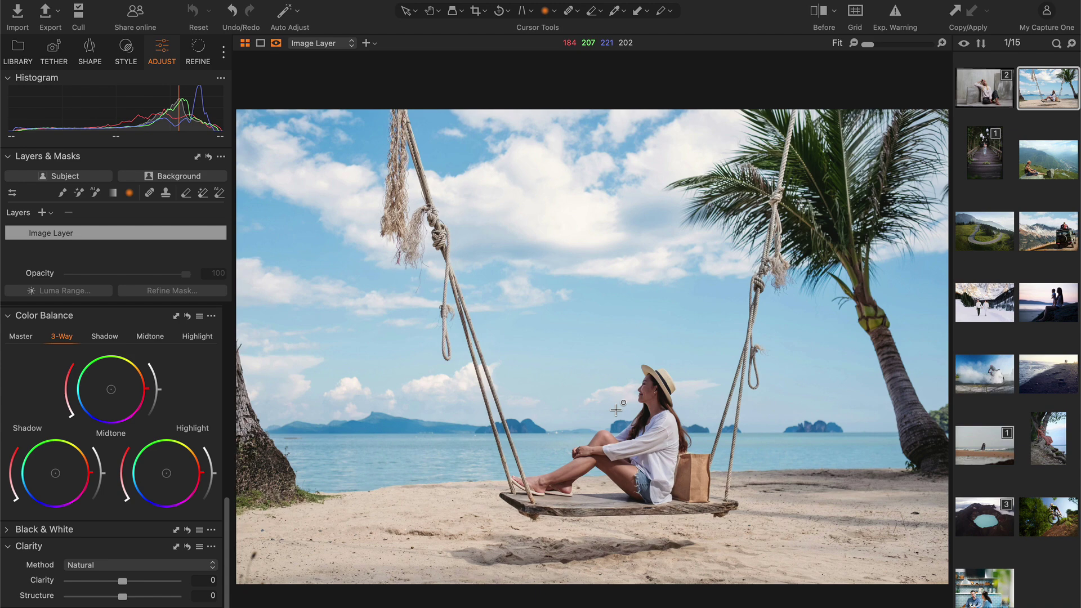
Draw a radial gradient mask from the woman on the swing, enlarging the outer ring and shrinking the inner
{"action": "left_click_drag", "start_coordinate": [616, 410], "coordinate": [228, 62]}
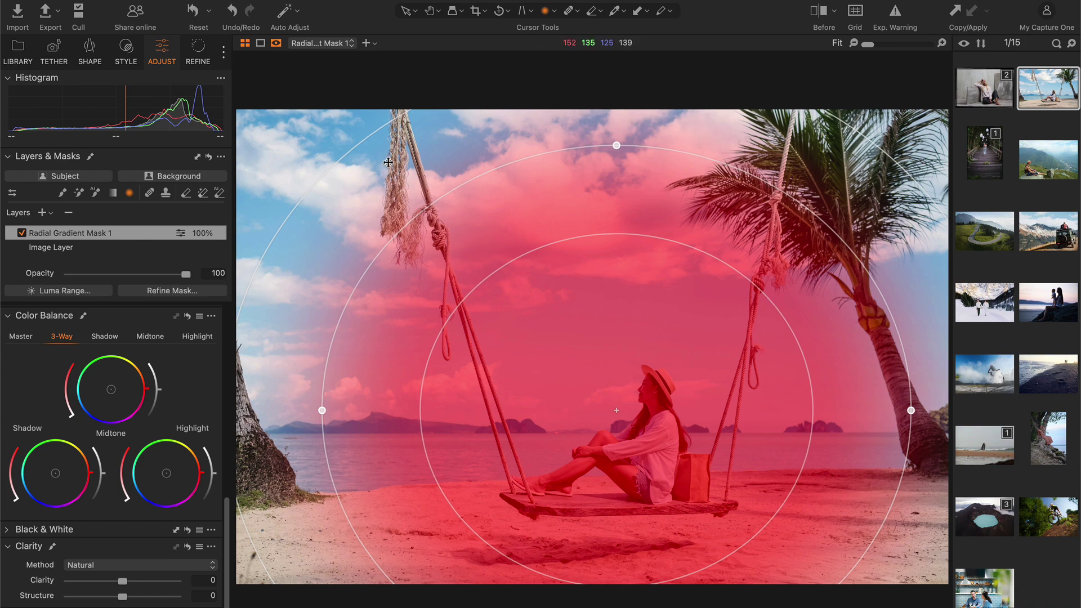
{"action": "left_click_drag", "start_coordinate": [337, 156], "coordinate": [221, 137]}
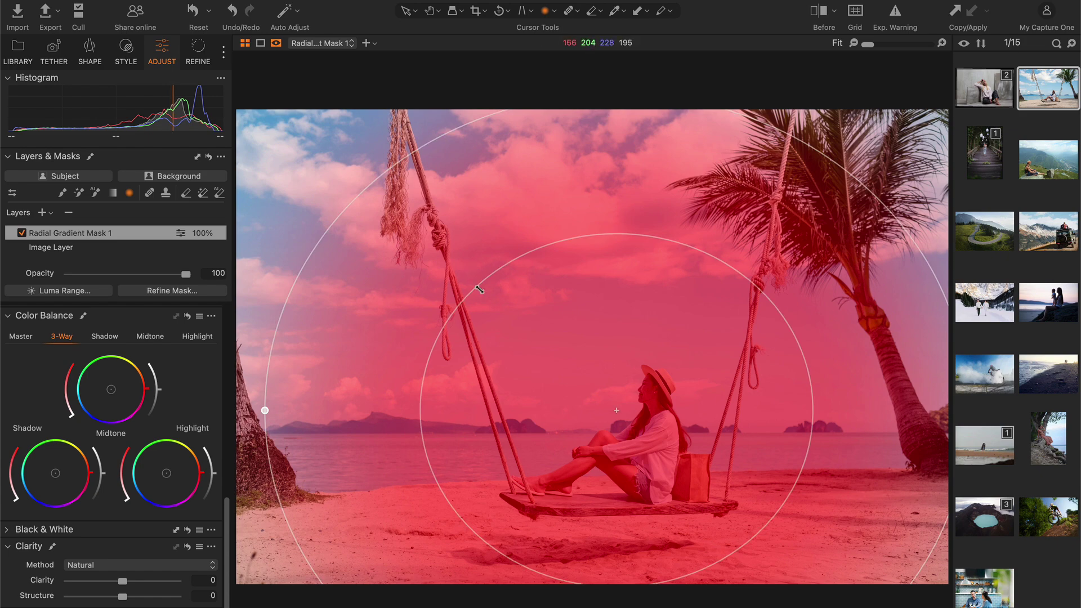
{"action": "left_click_drag", "start_coordinate": [478, 272], "coordinate": [596, 406]}
In Color Balance 3-Way, push midtones toward orange, shadows toward blue, highlights toward cyan
{"action": "key", "text": "m"}
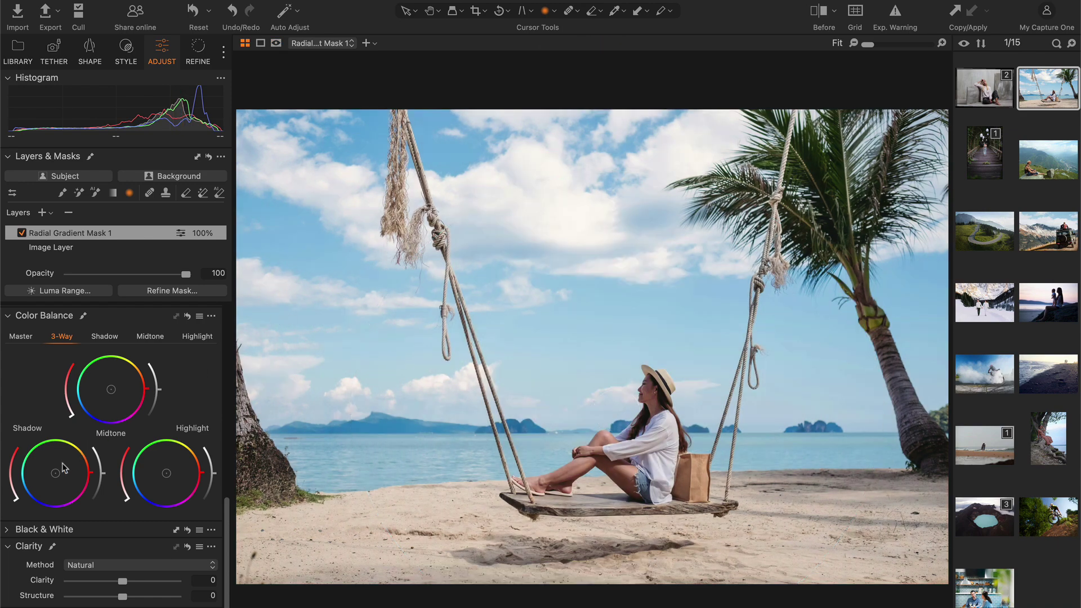
{"action": "left_click_drag", "start_coordinate": [113, 392], "coordinate": [126, 386]}
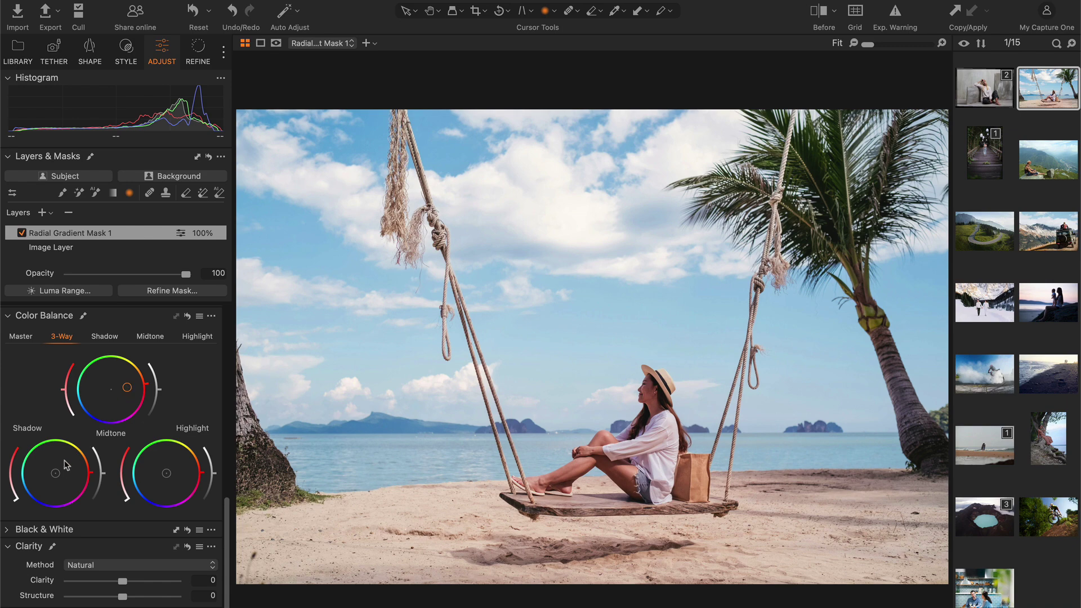
{"action": "left_click_drag", "start_coordinate": [56, 473], "coordinate": [42, 481]}
{"action": "left_click_drag", "start_coordinate": [164, 474], "coordinate": [158, 472]}
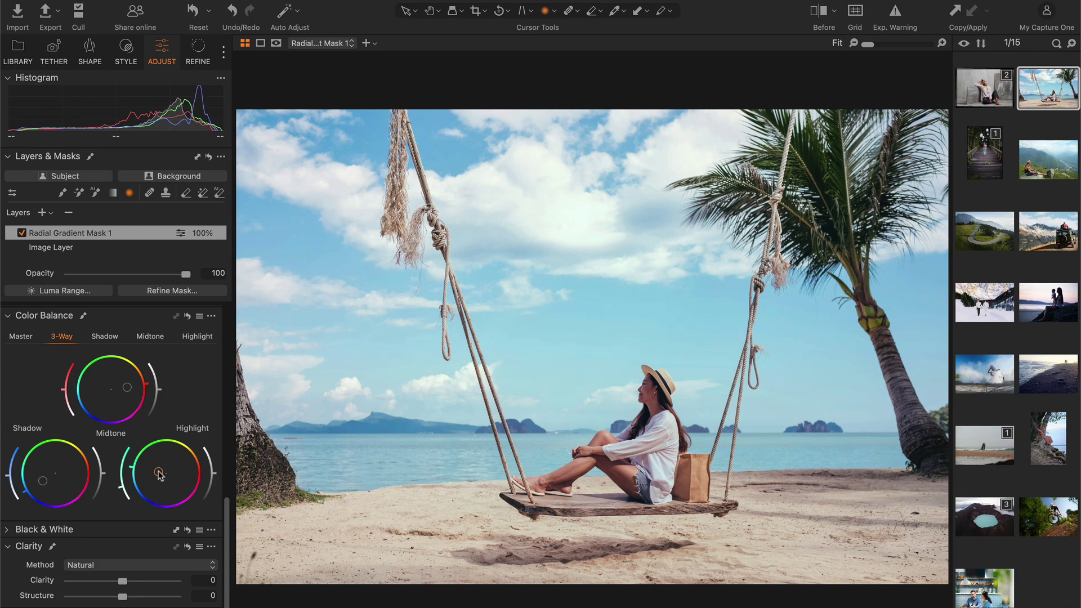
Toggle the radial mask layer off and on to compare, leaving it enabled
{"action": "left_click", "coordinate": [22, 234]}
{"action": "left_click", "coordinate": [22, 234]}
{"action": "left_click", "coordinate": [21, 234]}
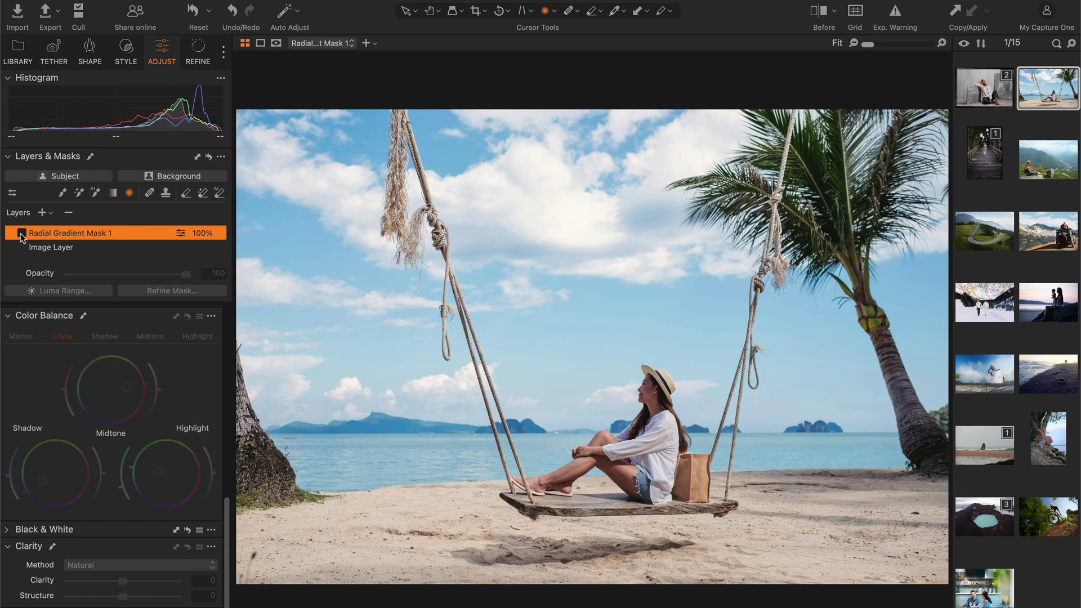
{"action": "left_click", "coordinate": [21, 234]}
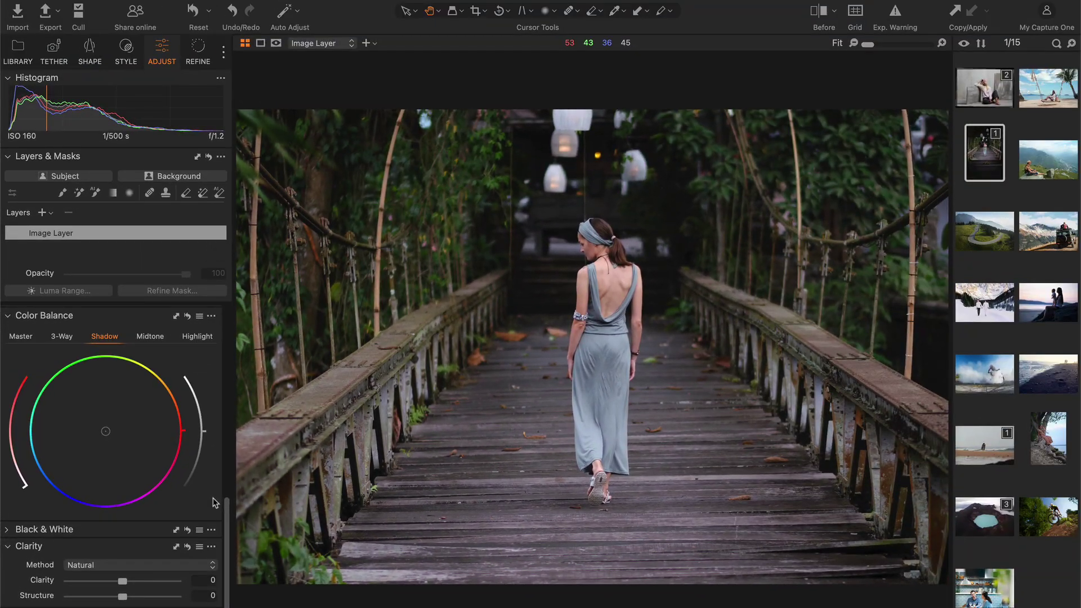
Drag the Color Balance Shadow wheel point toward blue on the bridge photo
{"action": "left_click_drag", "start_coordinate": [105, 432], "coordinate": [15, 489]}
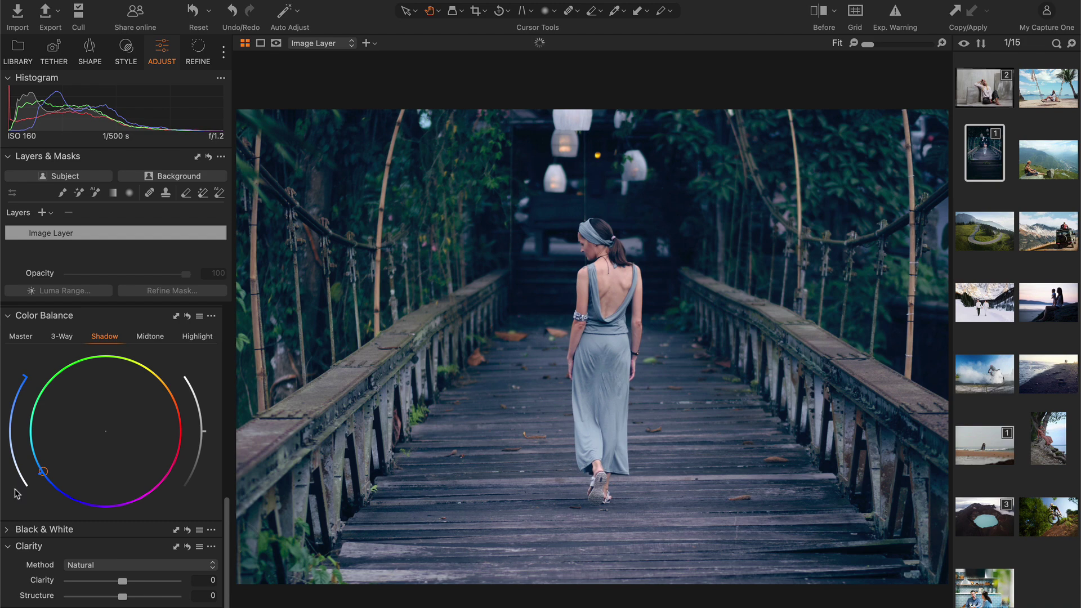
Reset the Shadow wheel and reapply a subtler cyan-leaning cool tint
{"action": "left_click_drag", "start_coordinate": [26, 381], "coordinate": [36, 508]}
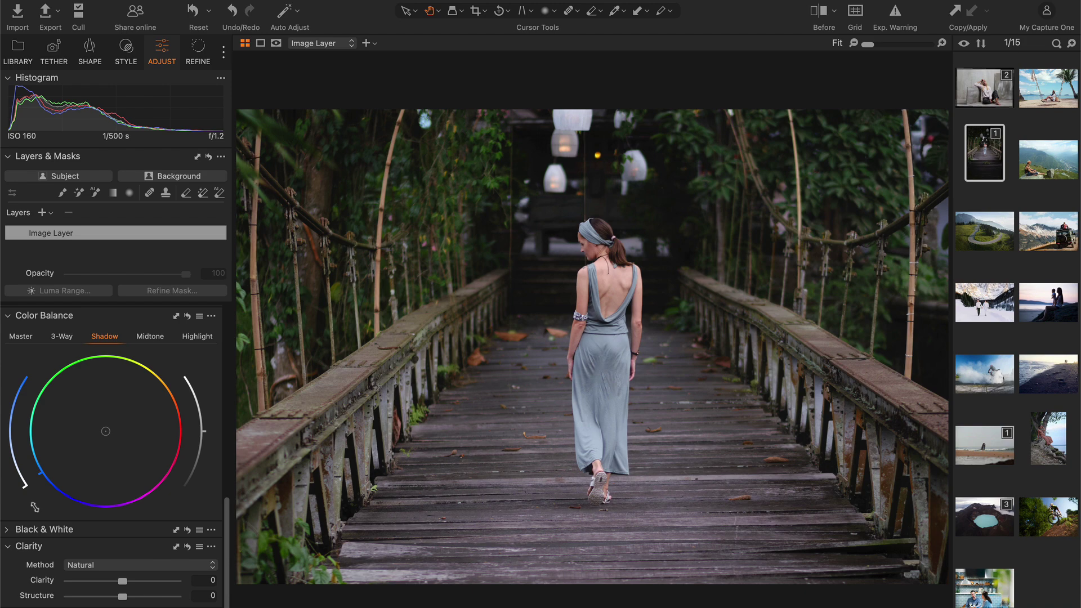
{"action": "mouse_move", "coordinate": [35, 506]}
{"action": "left_mouse_down"}
{"action": "mouse_move", "coordinate": [5, 479]}
{"action": "mouse_move", "coordinate": [3, 450]}
{"action": "left_mouse_up"}
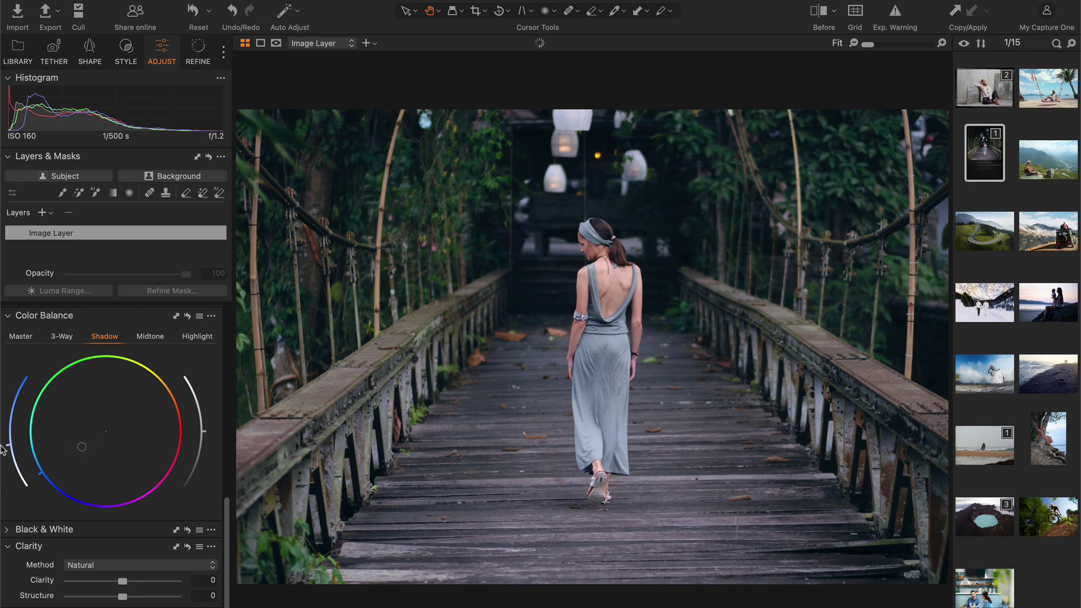